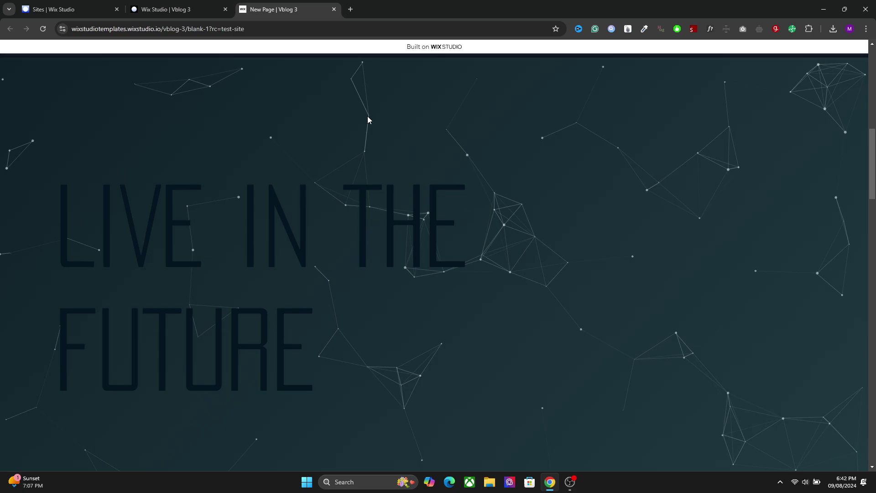
- Scroll up through the published Vblog 3 preview page
scroll(710, 208, up, 10)
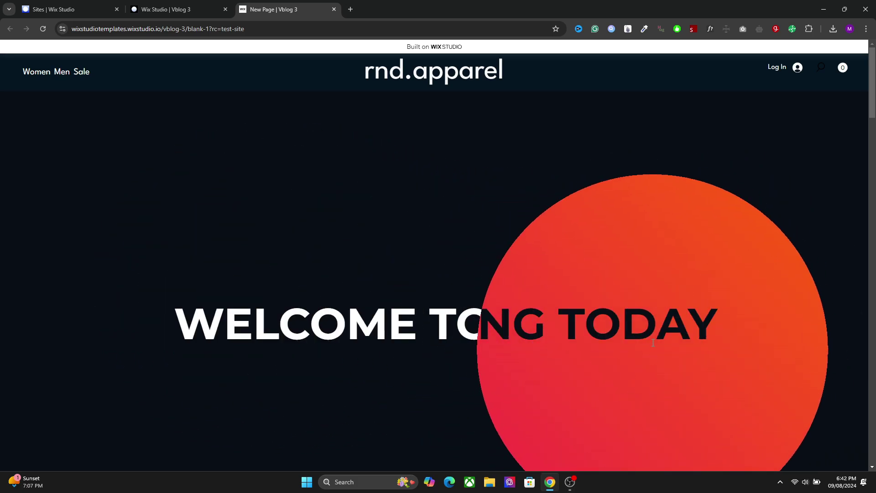
- Back in the editor, select all of the Christmas Sale embed's inkCanvas code for reuse
click(166, 9)
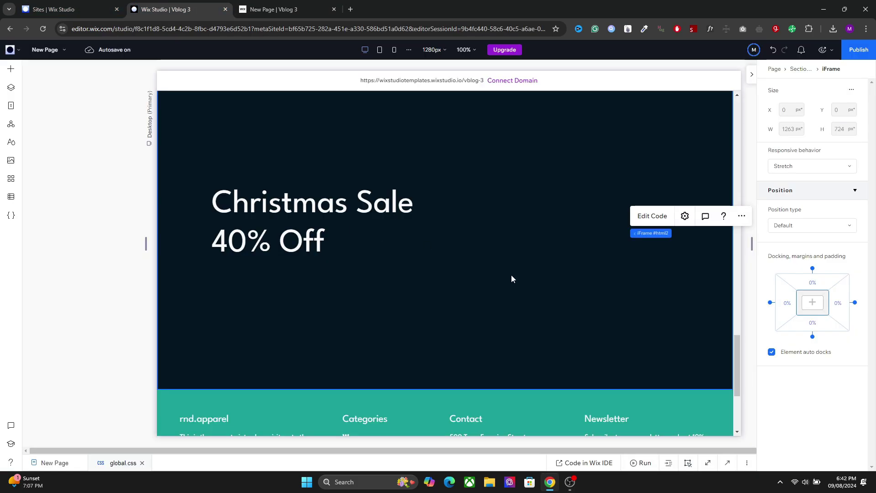
drag(738, 370, 738, 358)
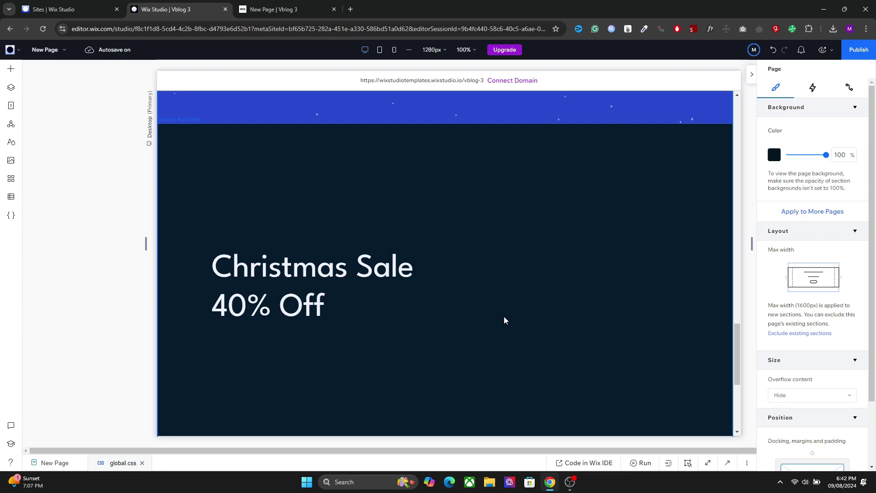
click(427, 314)
click(435, 290)
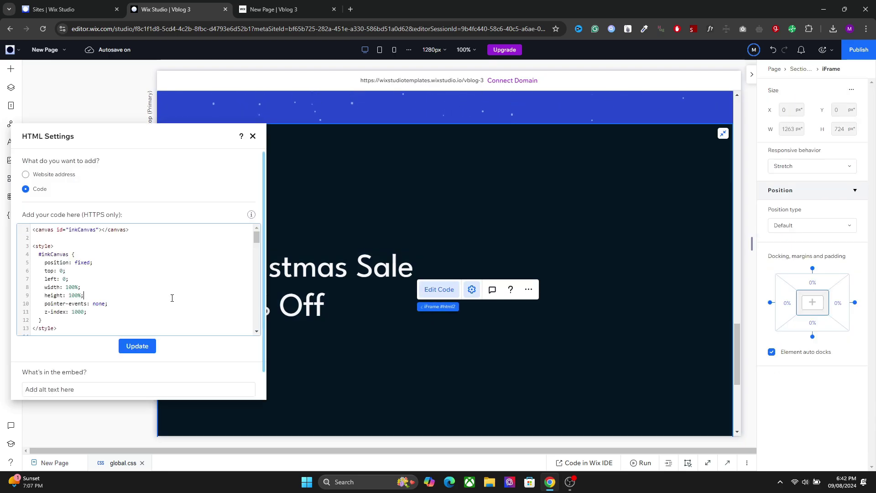
key(ctrl+a)
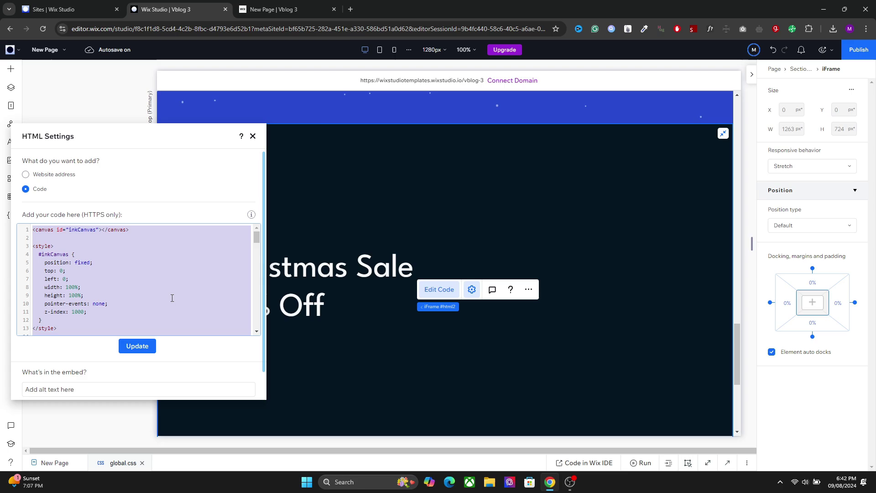
click(253, 136)
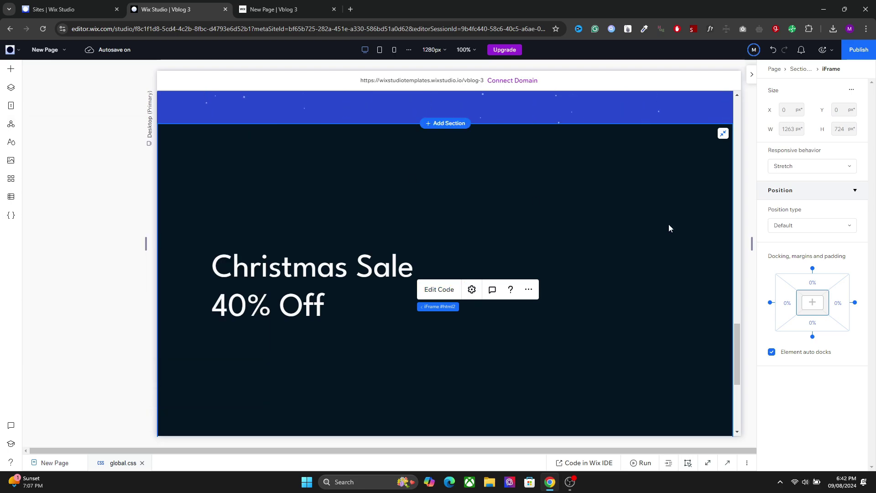
- Insert a new empty section above the footer and make it 590 px tall, leaving its colour unchanged
drag(739, 330, 737, 349)
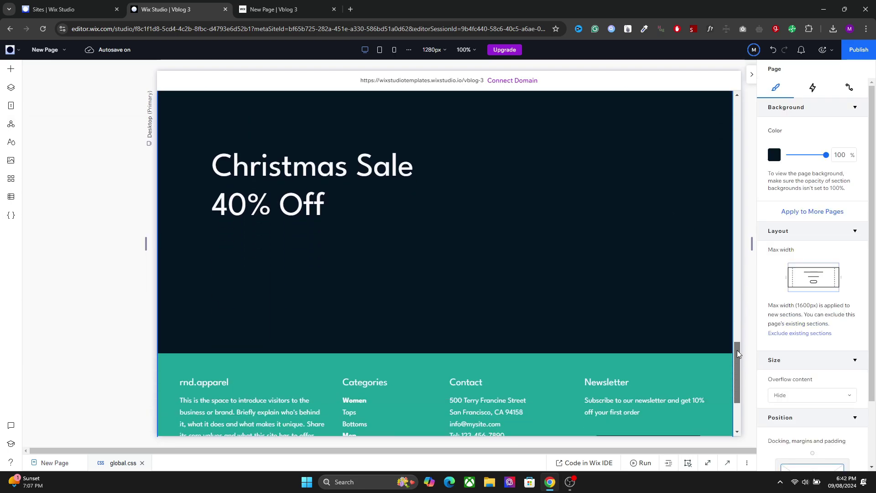
click(506, 266)
click(449, 329)
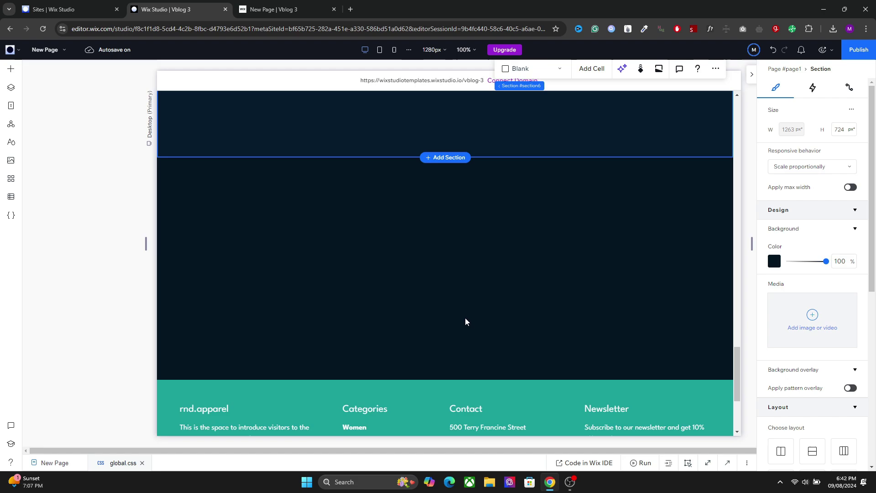
drag(580, 396, 581, 423)
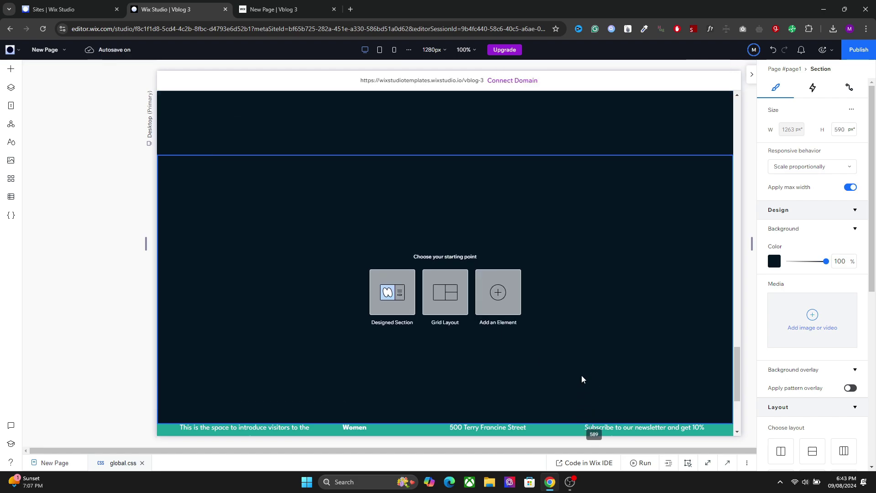
click(776, 264)
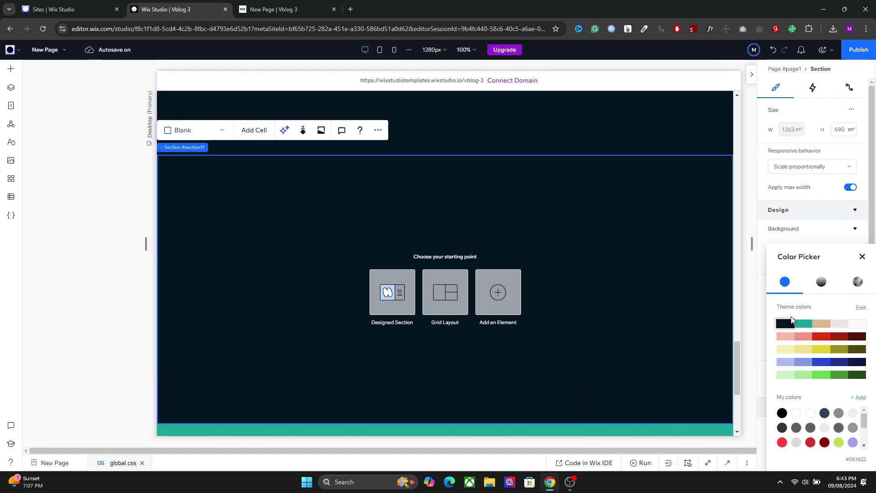
click(591, 274)
click(11, 71)
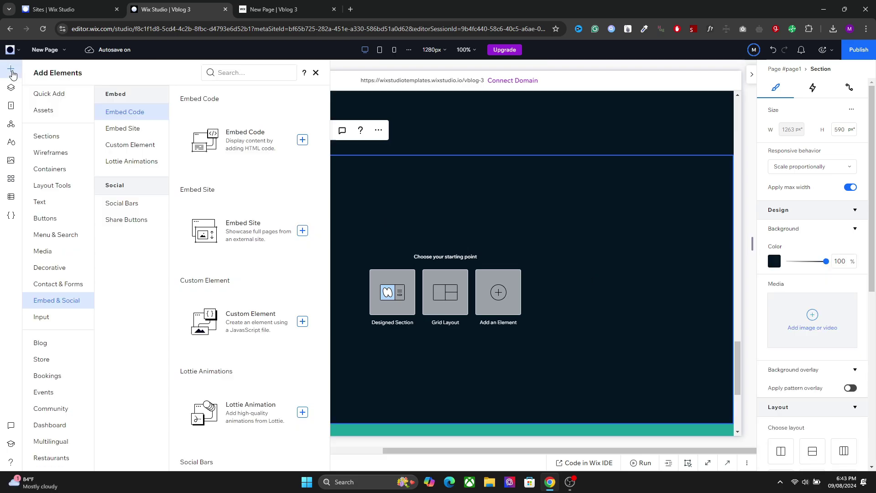
- Add an Embed Code element stretched to 1263 × 590 px and turn off the section's max width
click(300, 142)
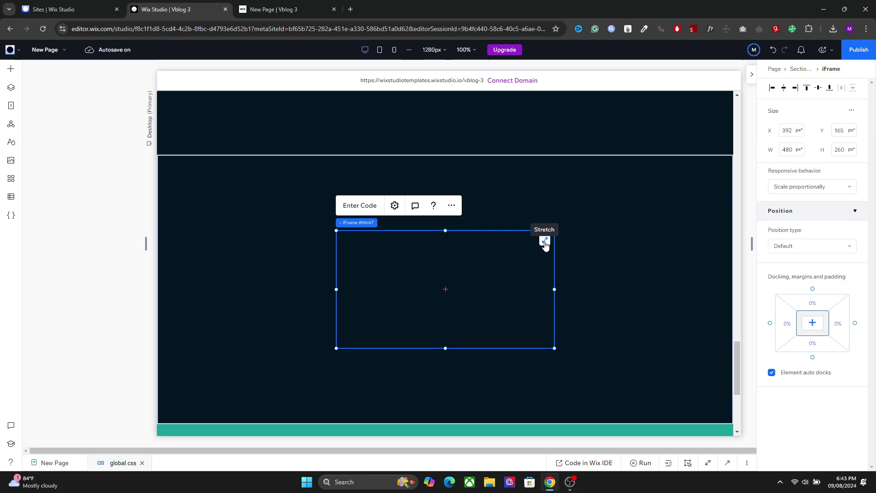
click(545, 243)
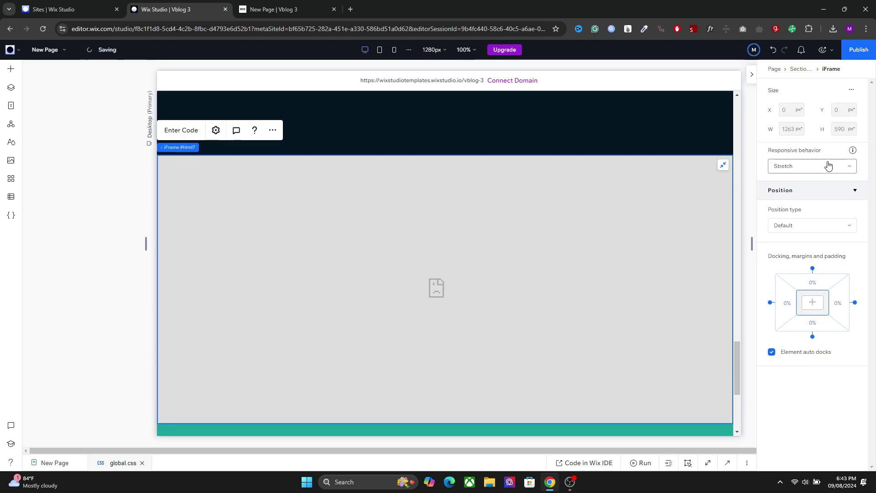
click(591, 182)
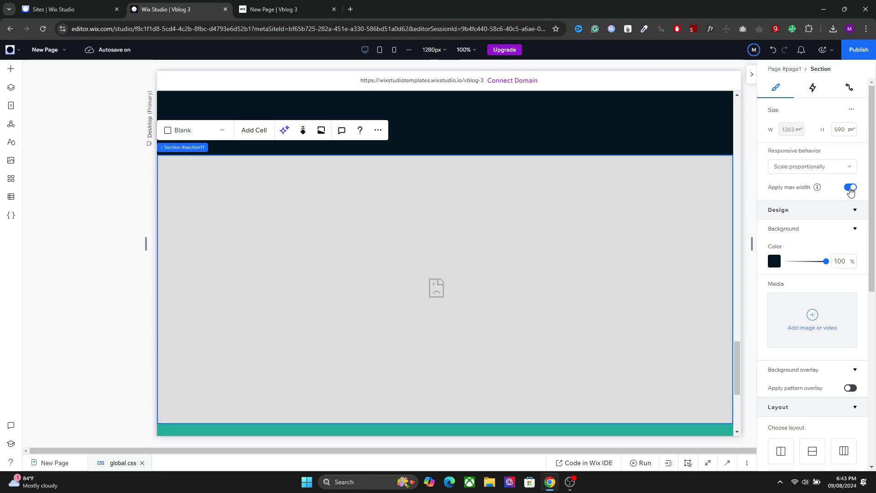
click(851, 190)
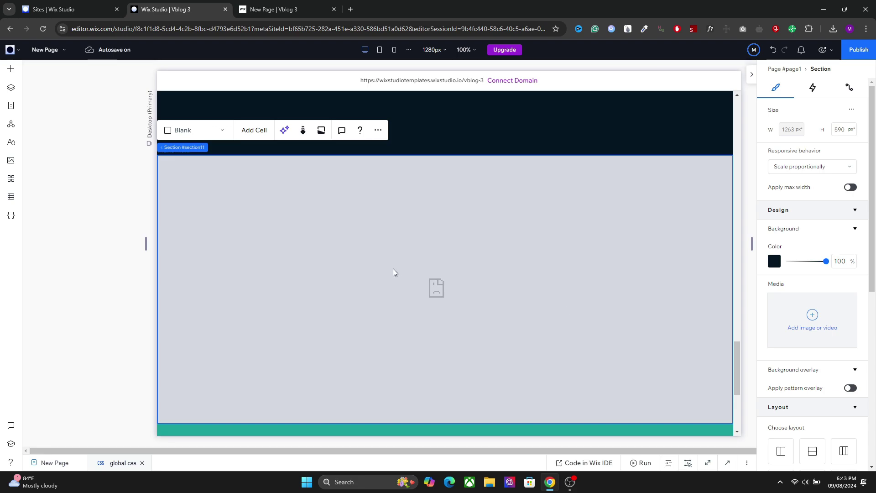
click(352, 245)
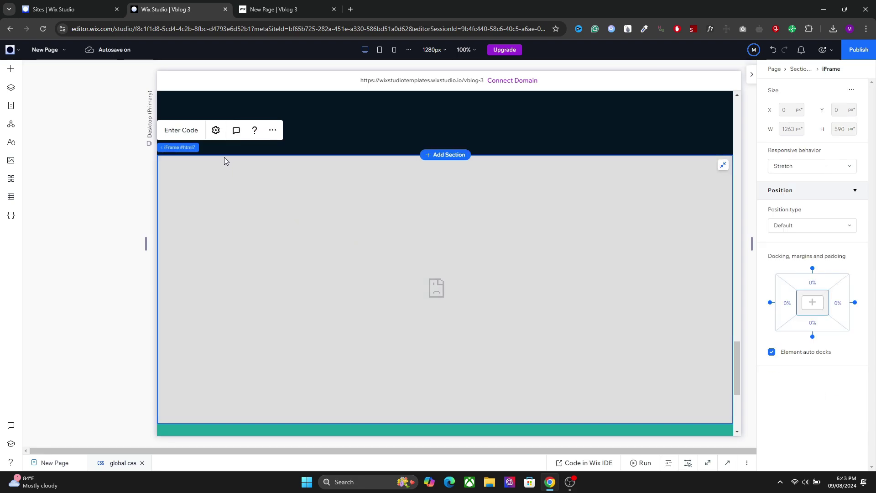
- Paste the copied inkCanvas particle-trail code into the new embed and apply it with Update
click(181, 130)
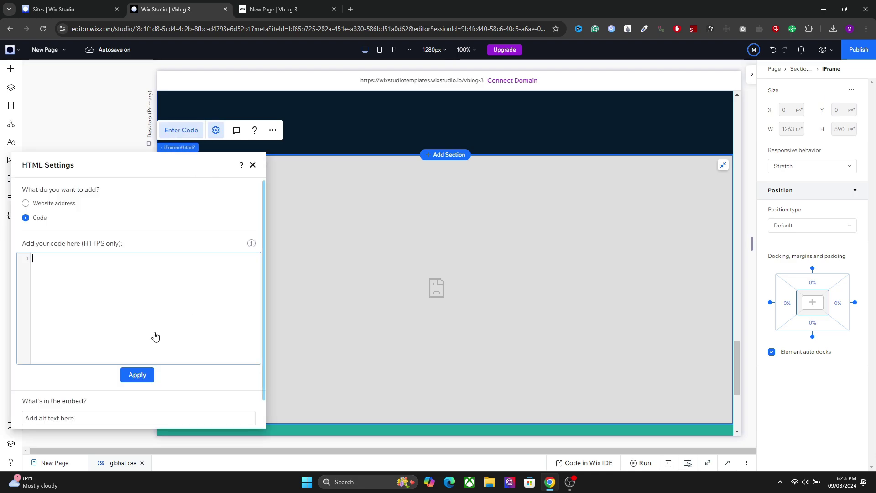
key(ctrl+v)
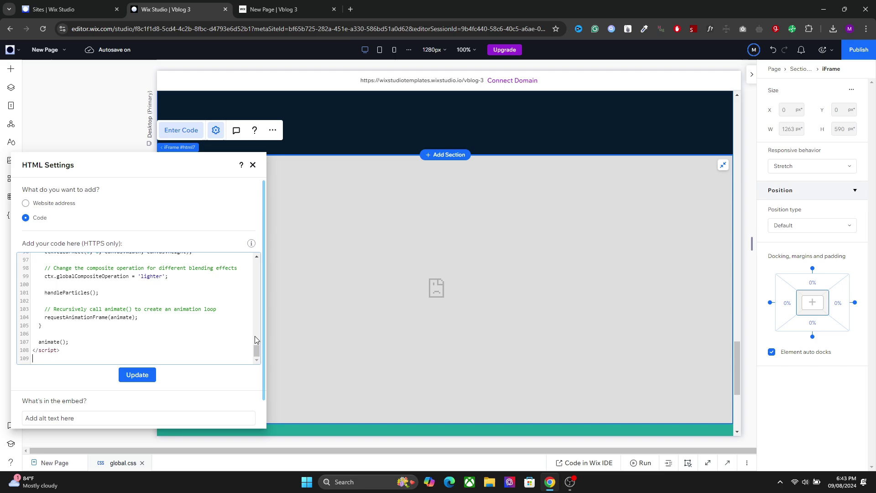
drag(255, 336, 256, 252)
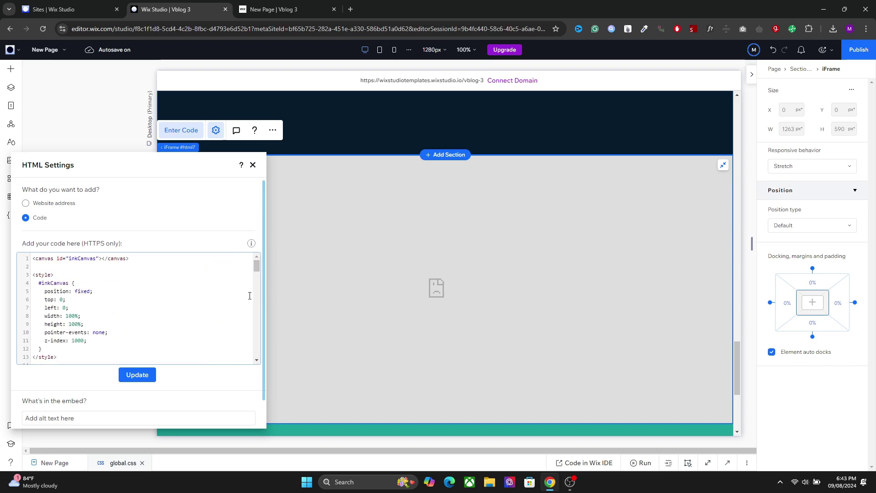
click(139, 376)
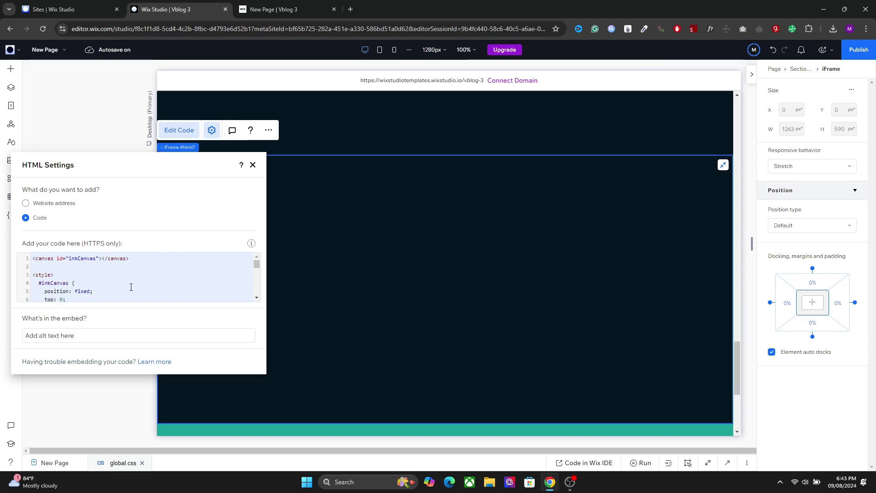
click(131, 287)
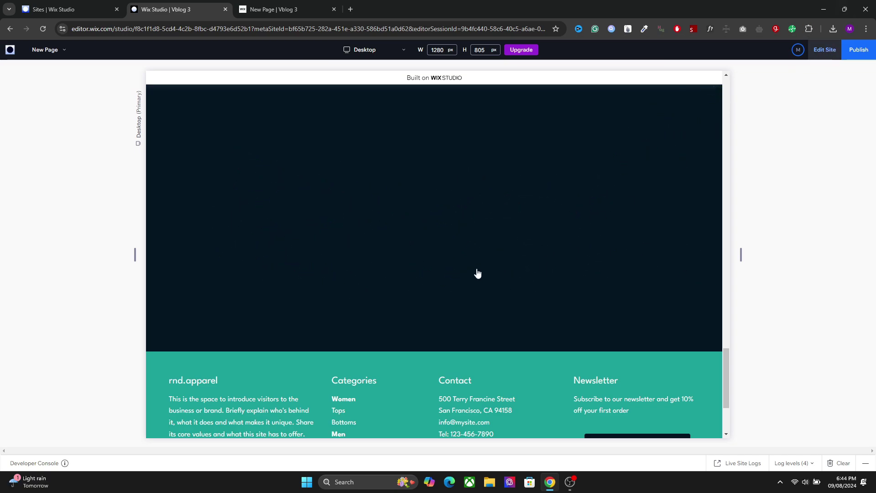
- Exit Preview to resume editing the dark inkCanvas embed section
click(319, 259)
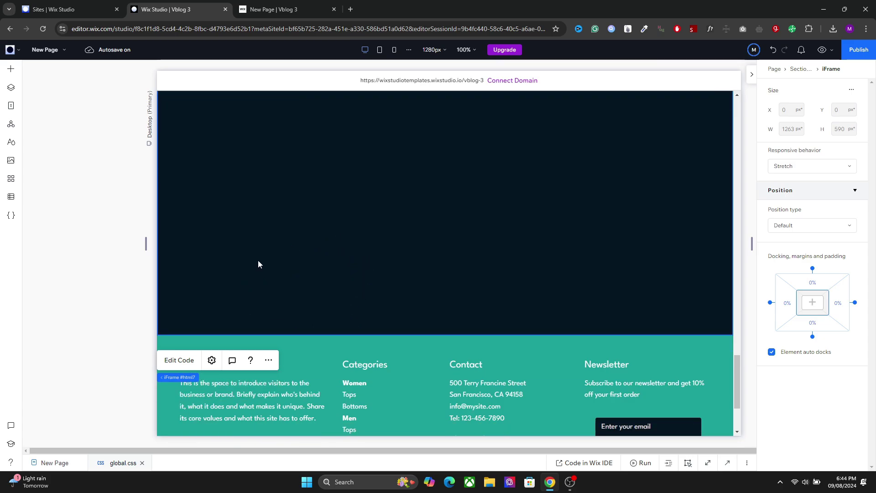
click(179, 360)
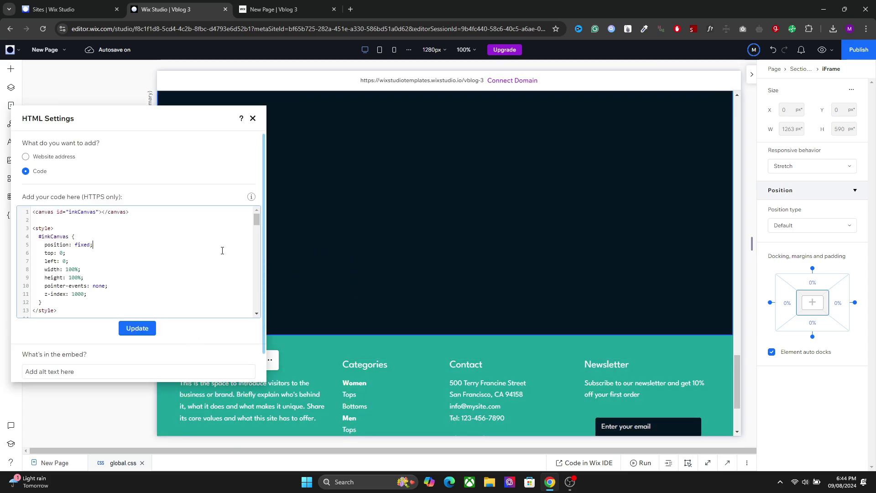
scroll(255, 238, down, 10)
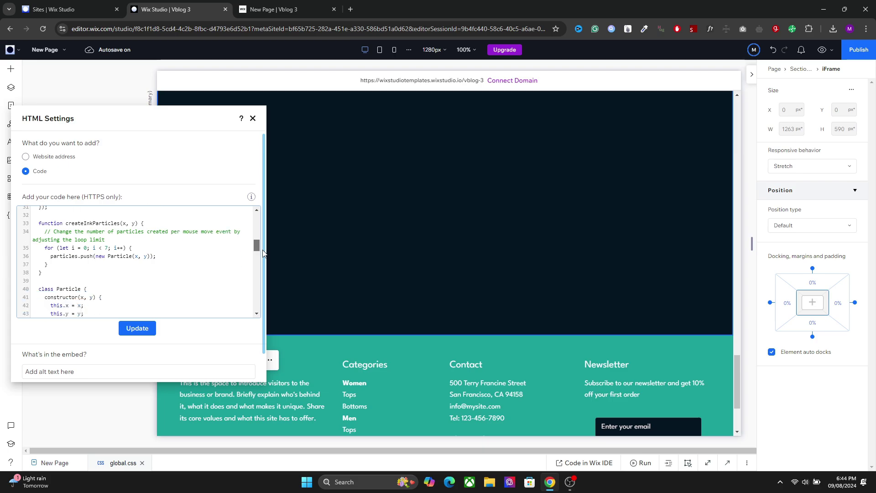
scroll(263, 254, down, 1)
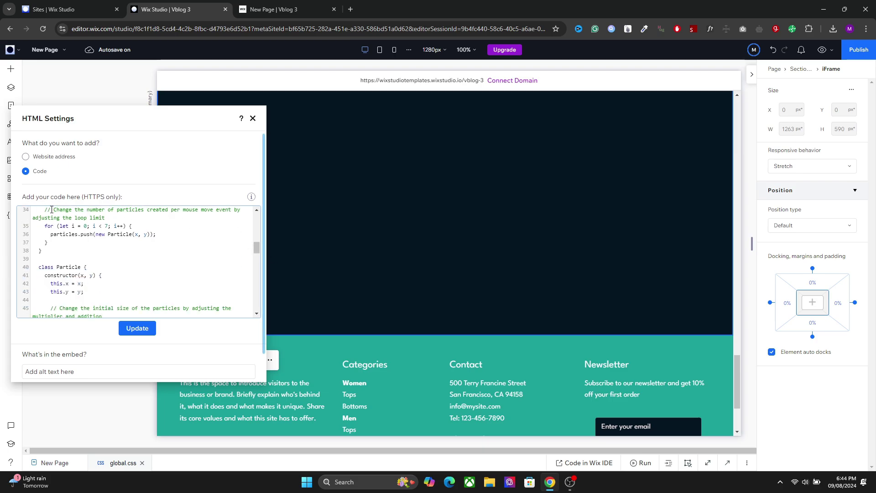
drag(45, 210, 107, 218)
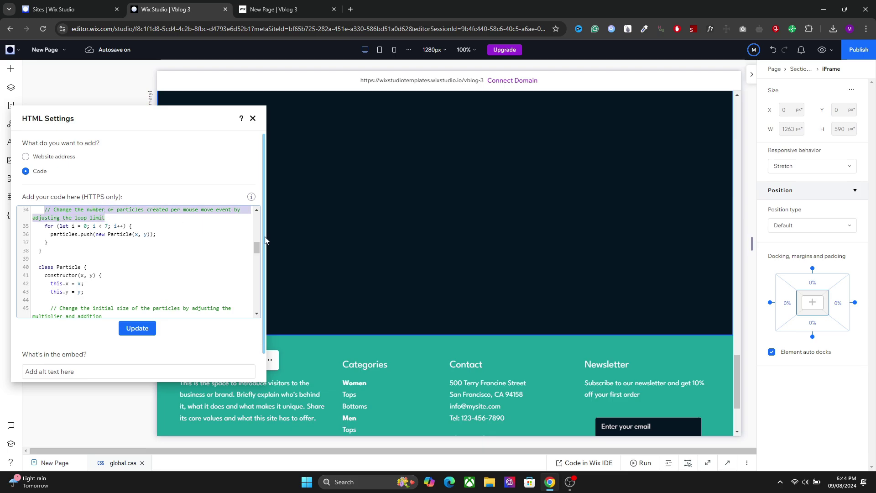
scroll(256, 245, up, 4)
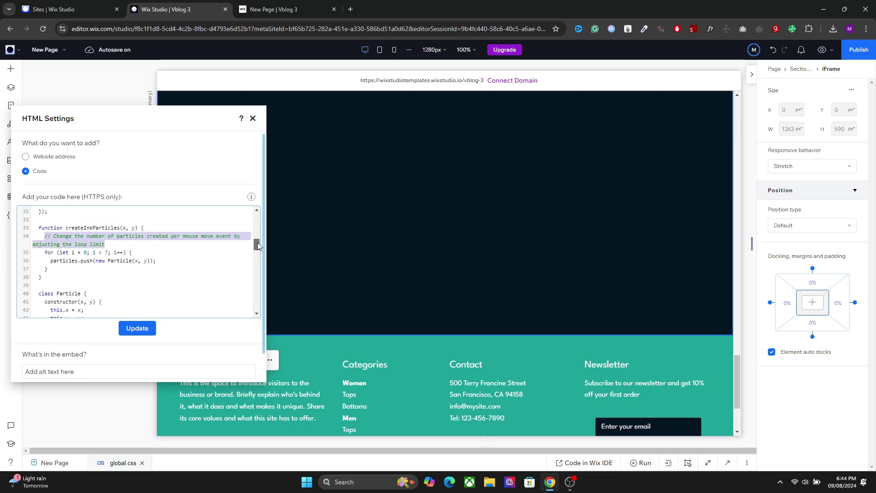
click(123, 245)
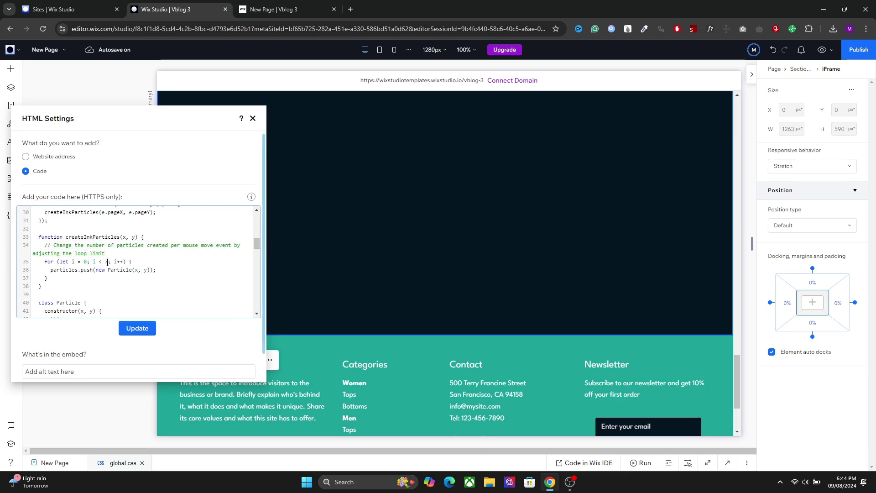
drag(107, 262, 104, 262)
drag(256, 245, 259, 258)
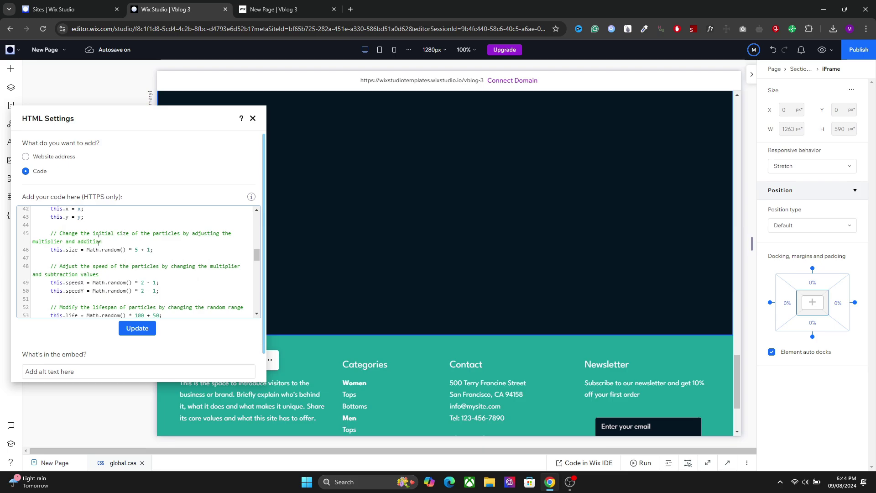
double_click(136, 267)
drag(255, 257, 256, 261)
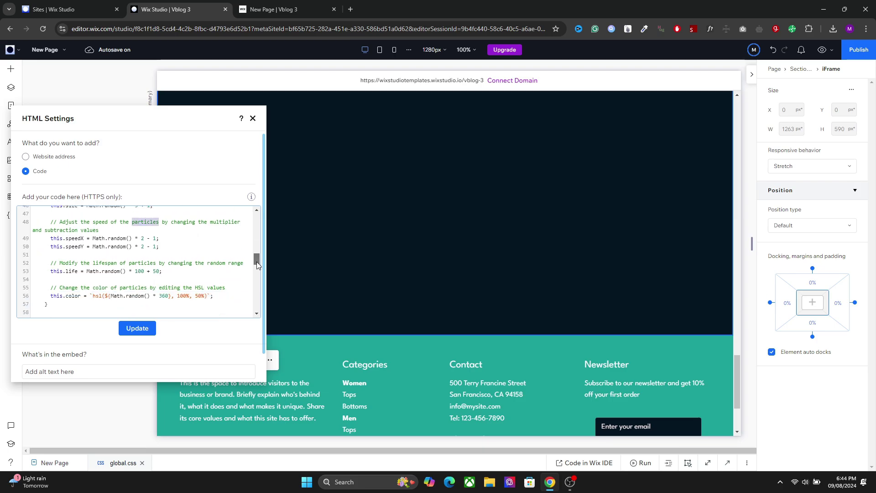
click(140, 259)
triple_click(136, 262)
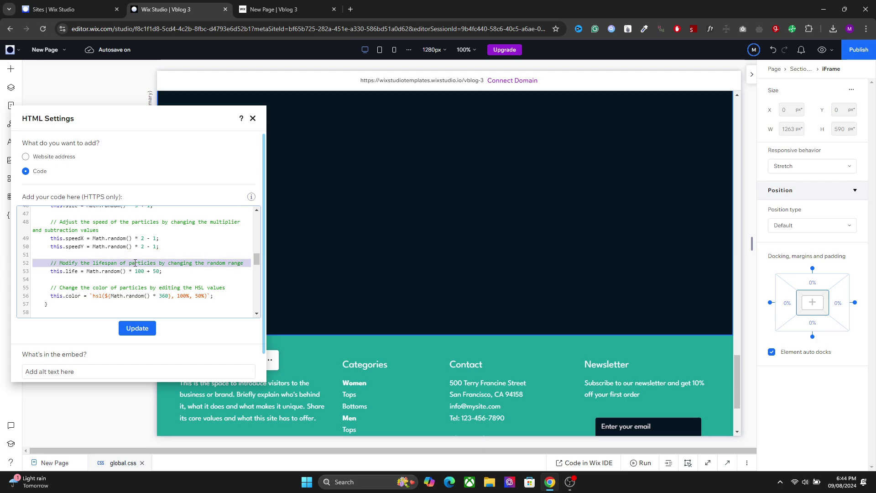
triple_click(184, 287)
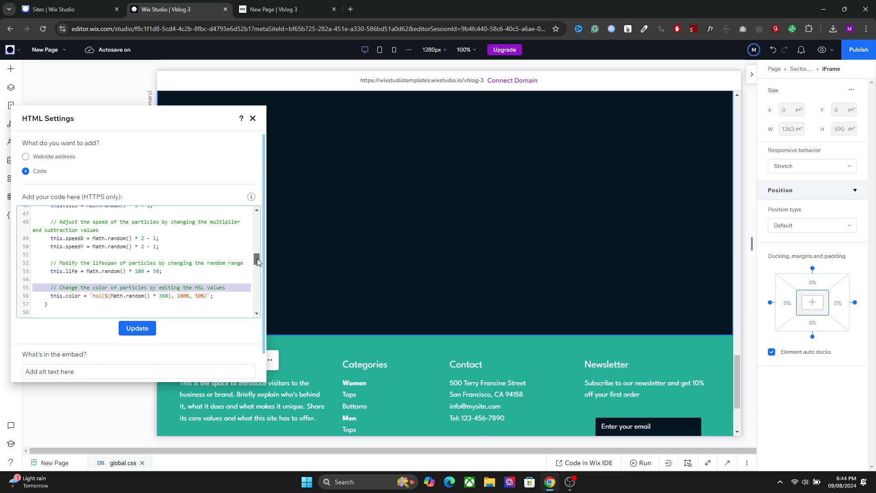
drag(257, 258, 258, 265)
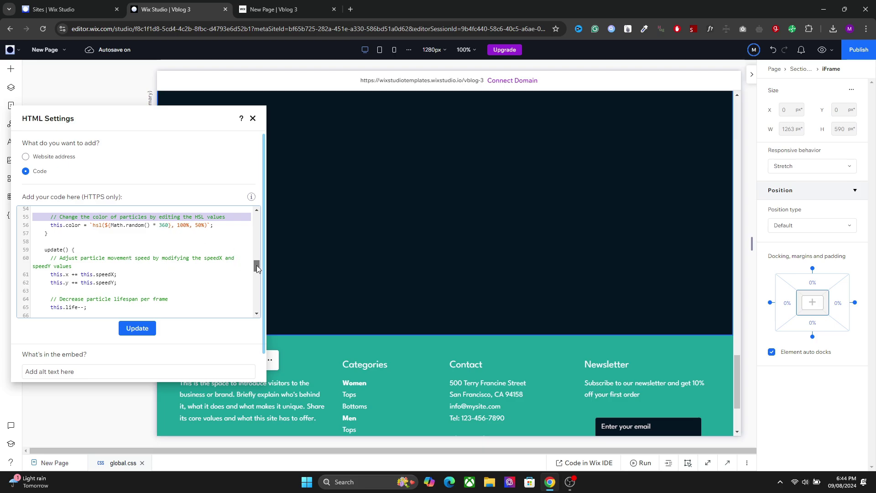
drag(257, 265, 257, 274)
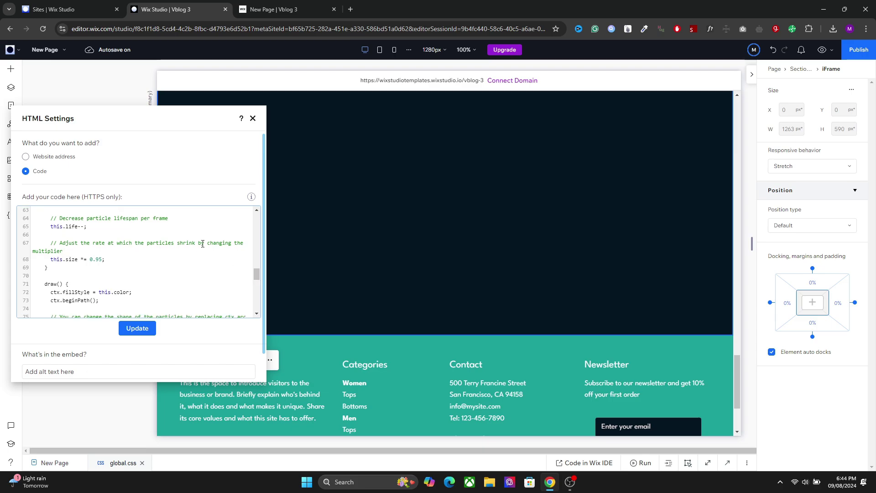
triple_click(178, 244)
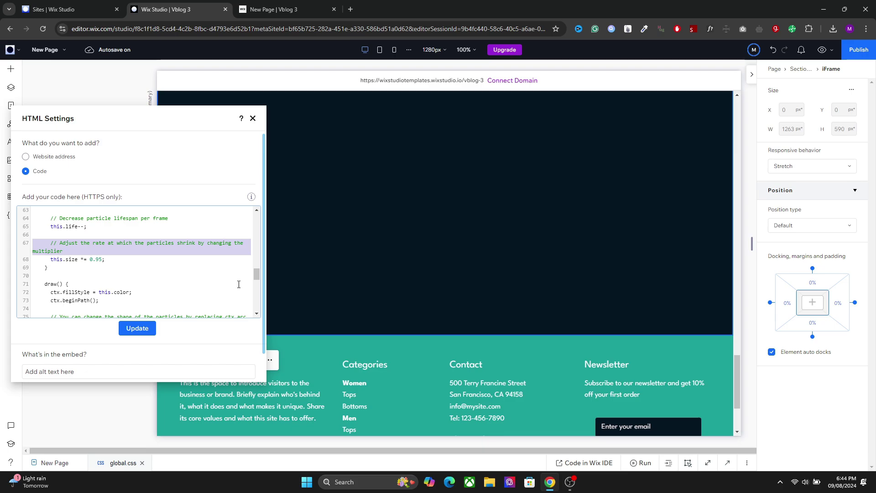
drag(254, 277, 253, 282)
scroll(223, 277, down, 1)
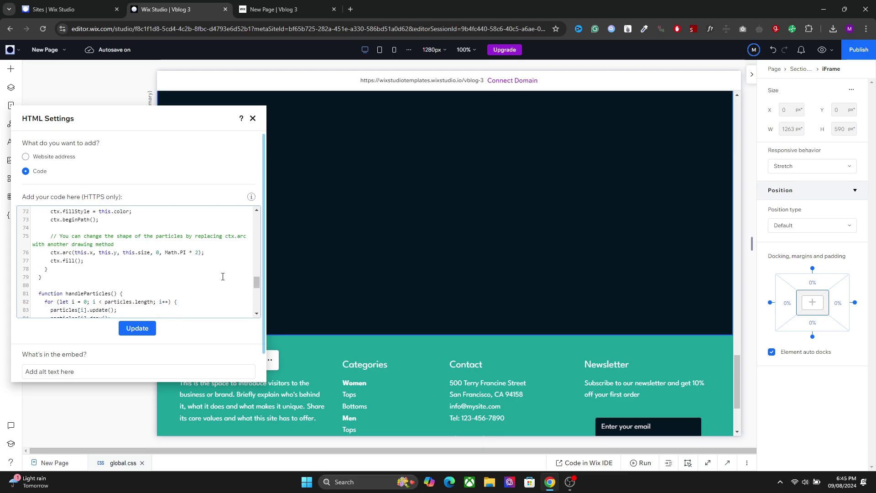
triple_click(110, 238)
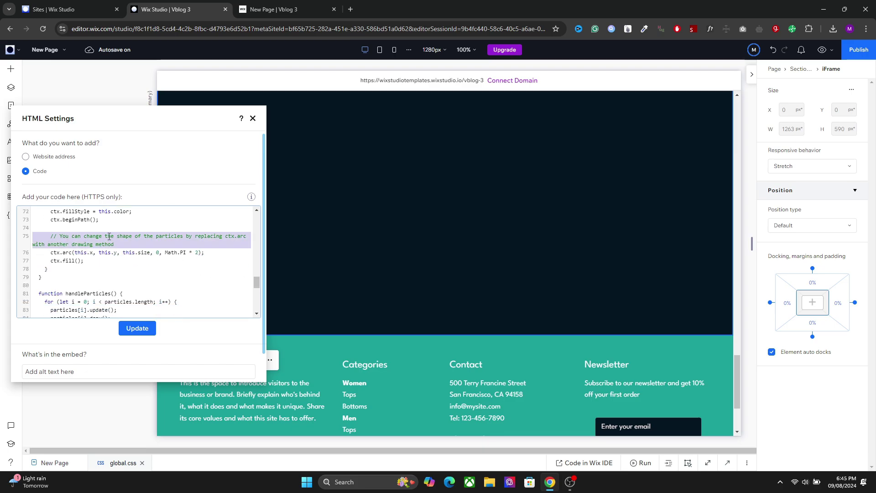
click(109, 237)
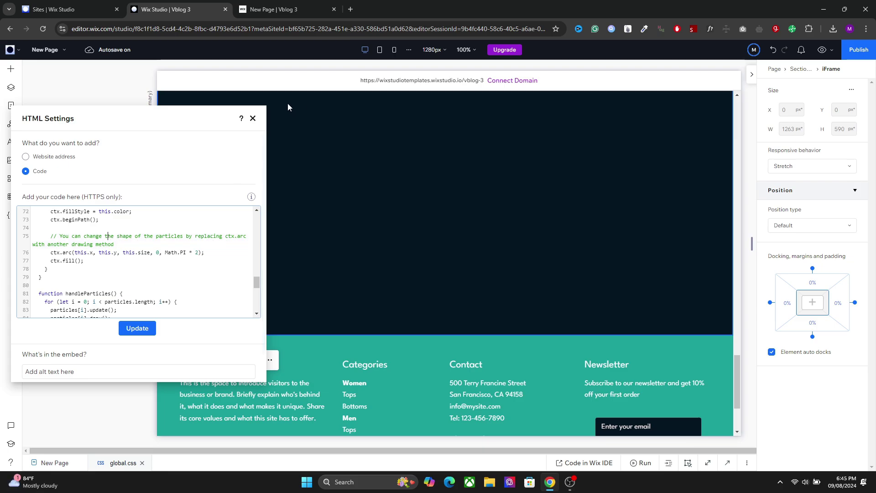
click(253, 119)
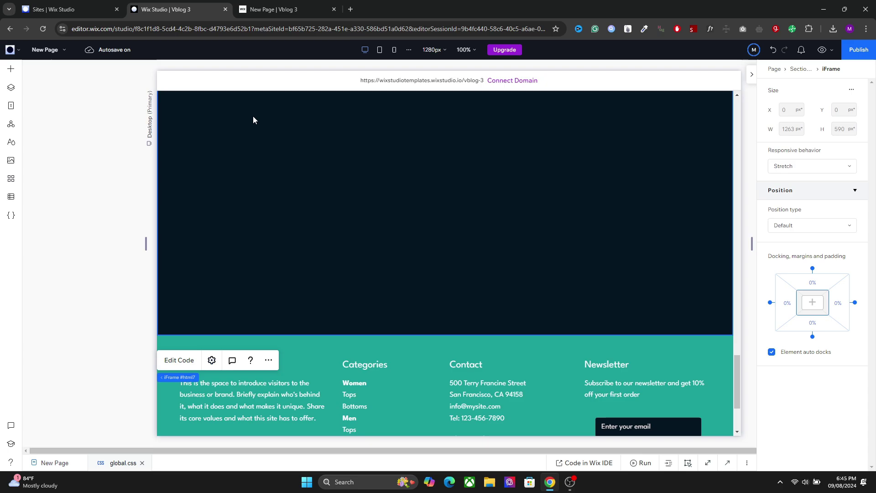
click(12, 73)
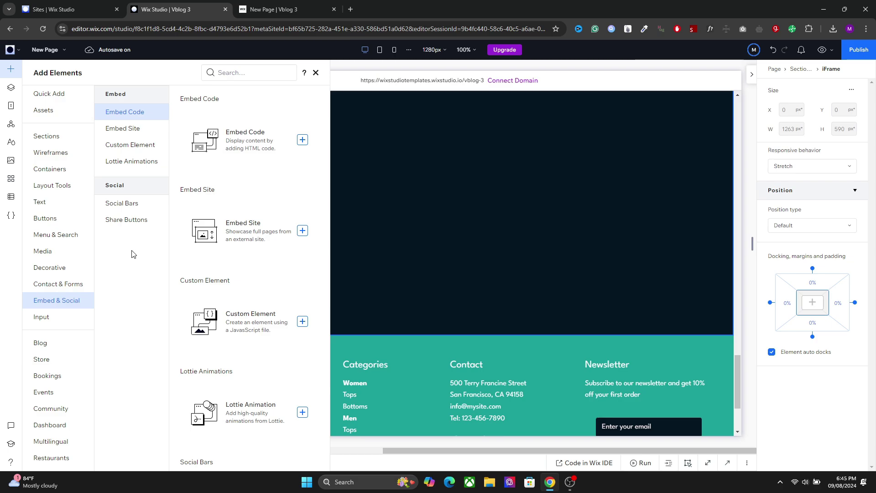
click(315, 73)
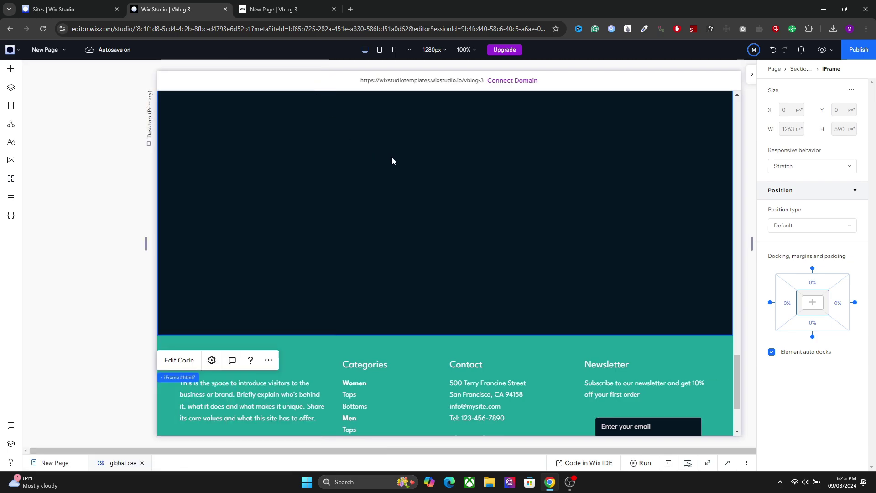